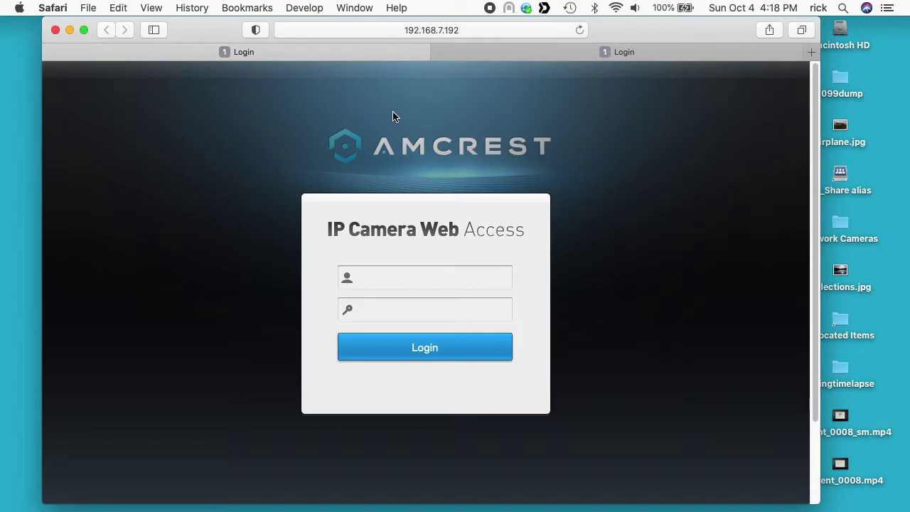
- Log in to the 192.168.7.192 camera with the saved admin login
left_click(434, 277)
left_click(388, 304)
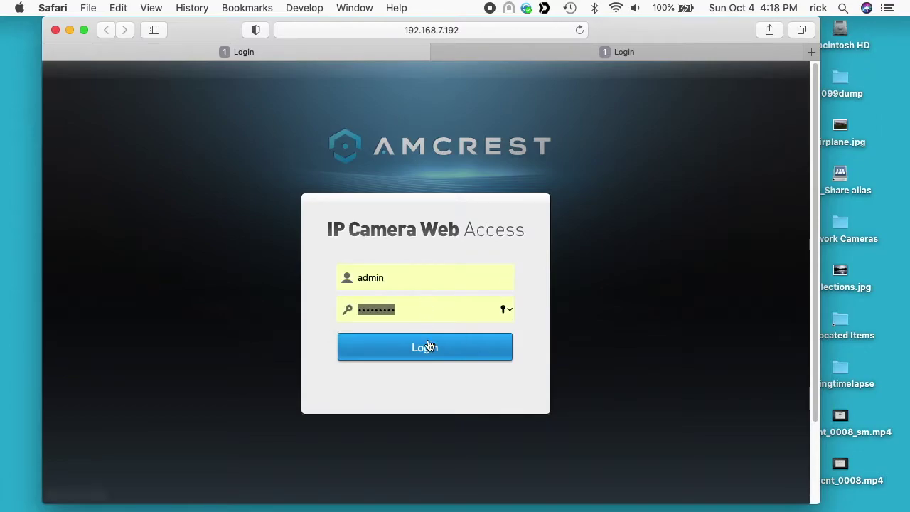
left_click(429, 354)
- Log in to the 192.168.7.185 camera in the second tab with the saved admin login
left_click(604, 51)
left_click(428, 275)
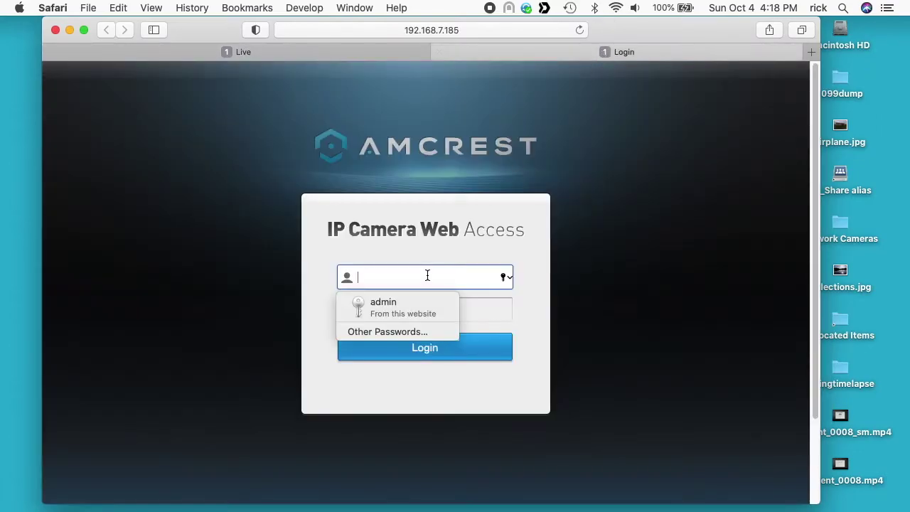
left_click(402, 305)
left_click(404, 341)
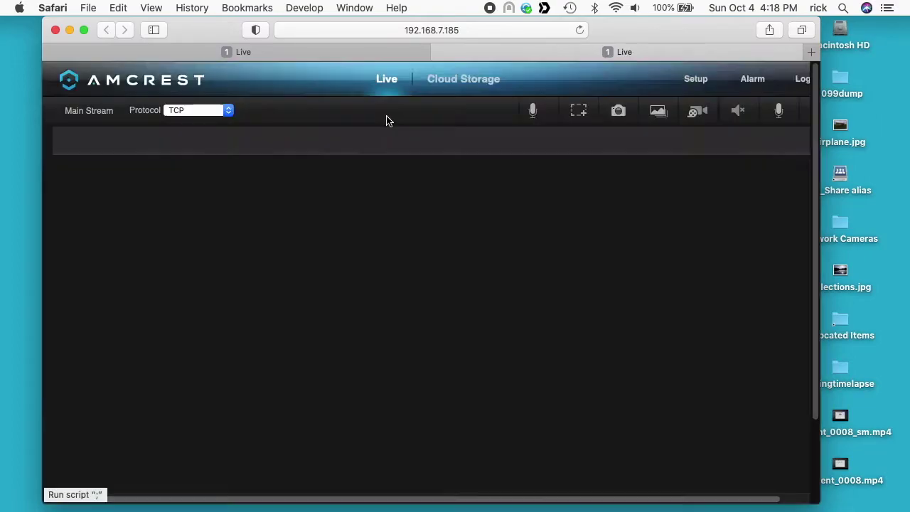
- Copy the 192.168.7.192 MJPEG sub-stream URL from the first line of the TextEdit note
left_click(295, 52)
key("ctrl+Up")
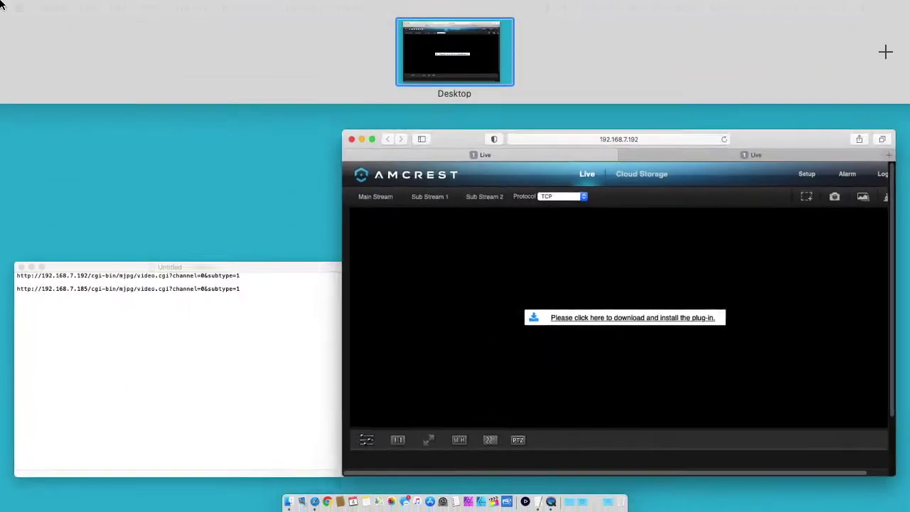
left_click(204, 309)
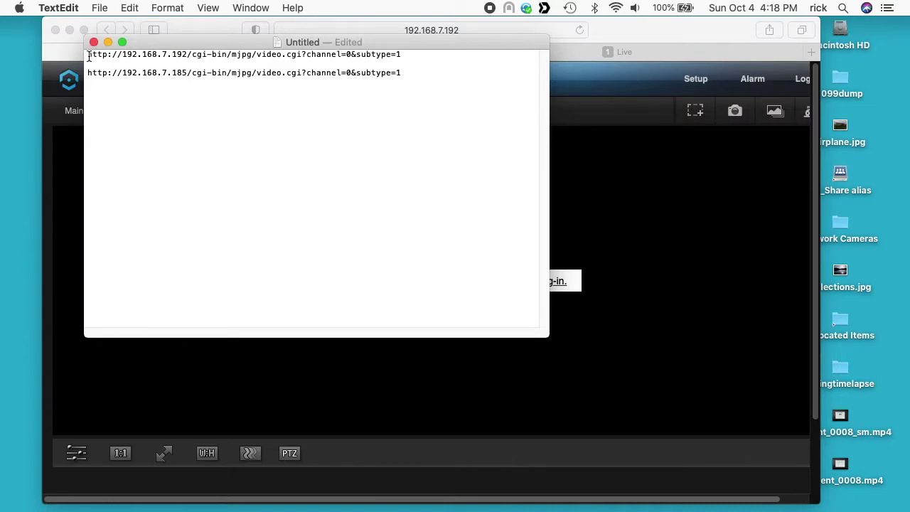
left_click_drag(89, 55, 162, 55)
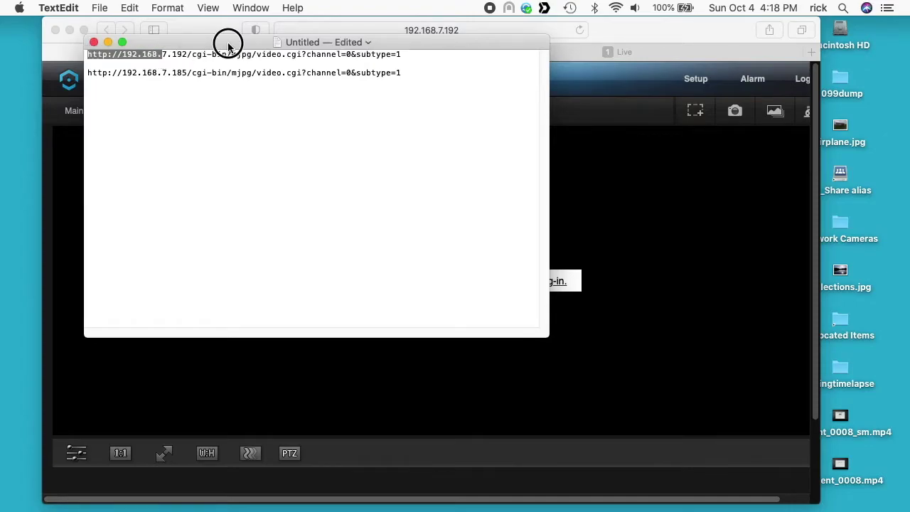
left_click_drag(228, 44, 232, 122)
left_click_drag(406, 134, 268, 109)
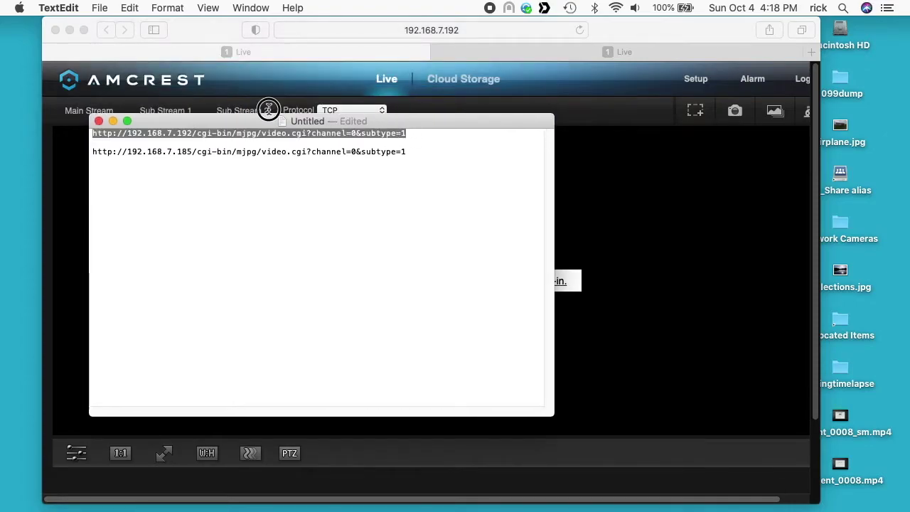
key("super+c")
- Load the copied 192.168.7.192 video.cgi stream URL in a new Safari tab
left_click(631, 27)
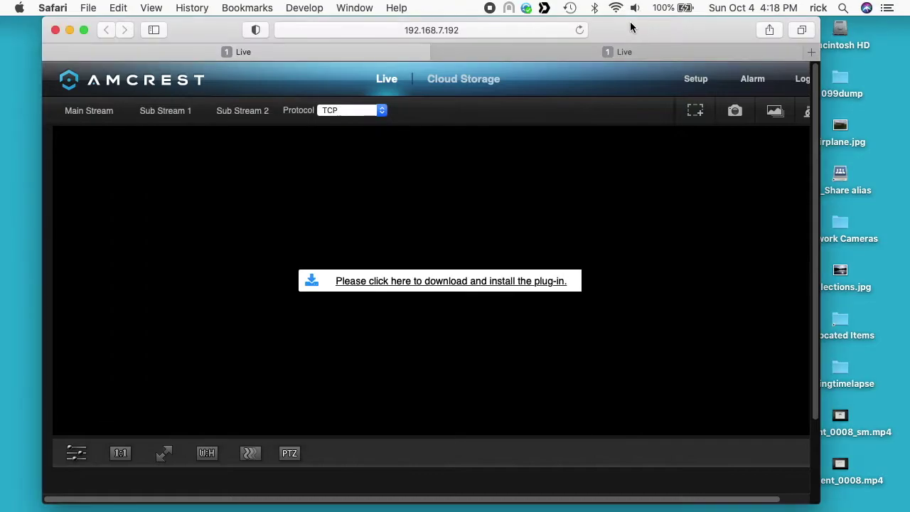
key("super+t")
key("super+v")
key("Return")
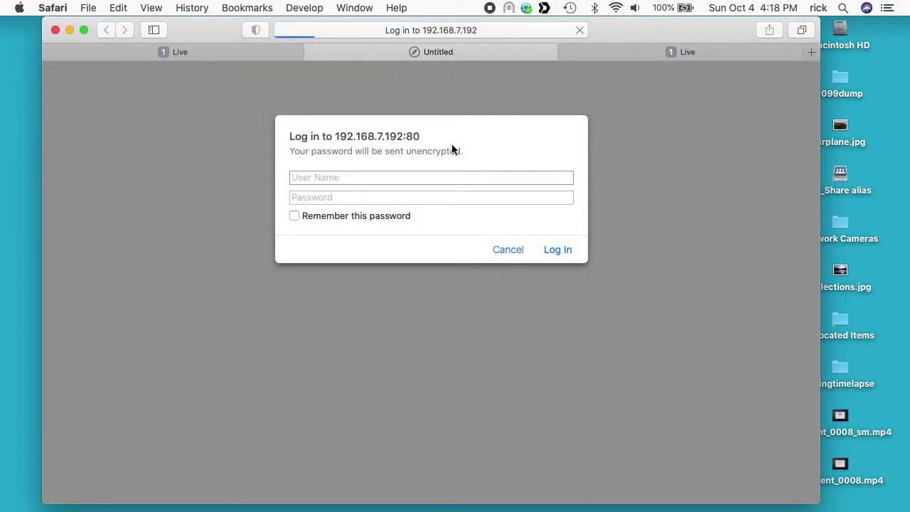
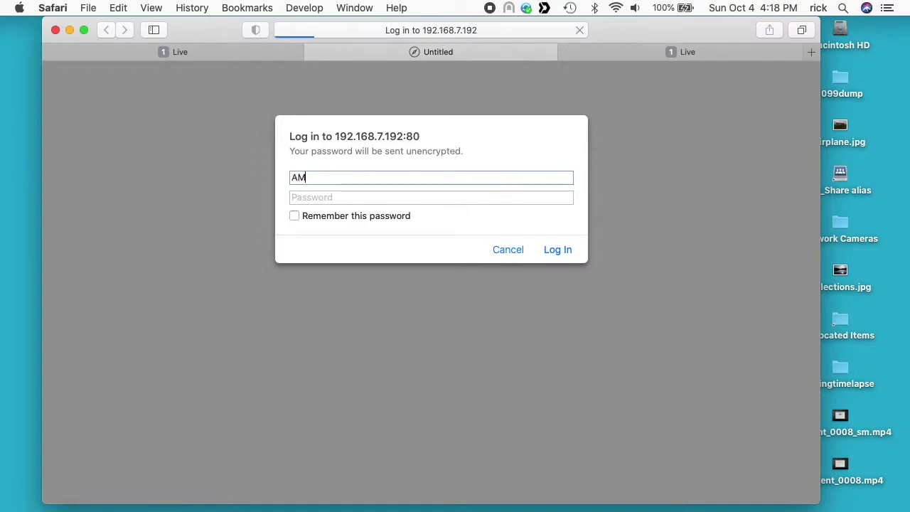
- Sign in as admin with the camera password to start the 640×480 Driveway stream
key("BackSpace")
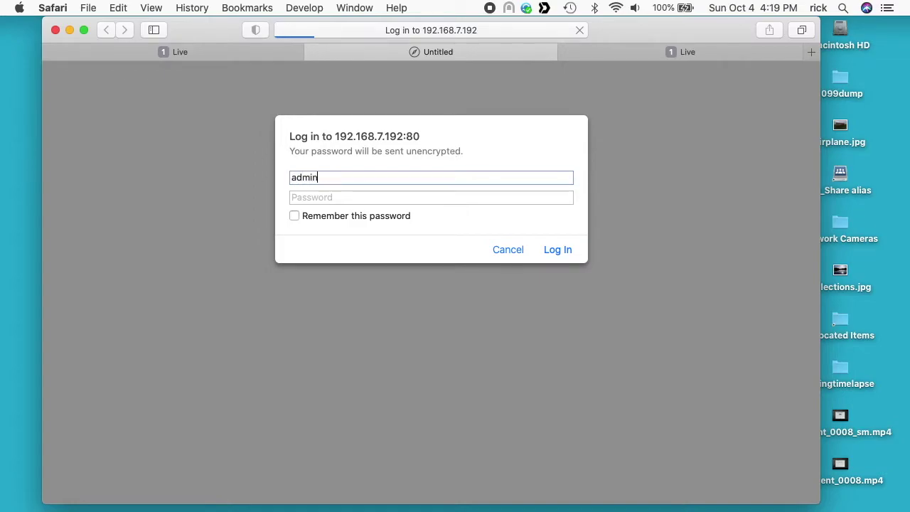
key("Tab")
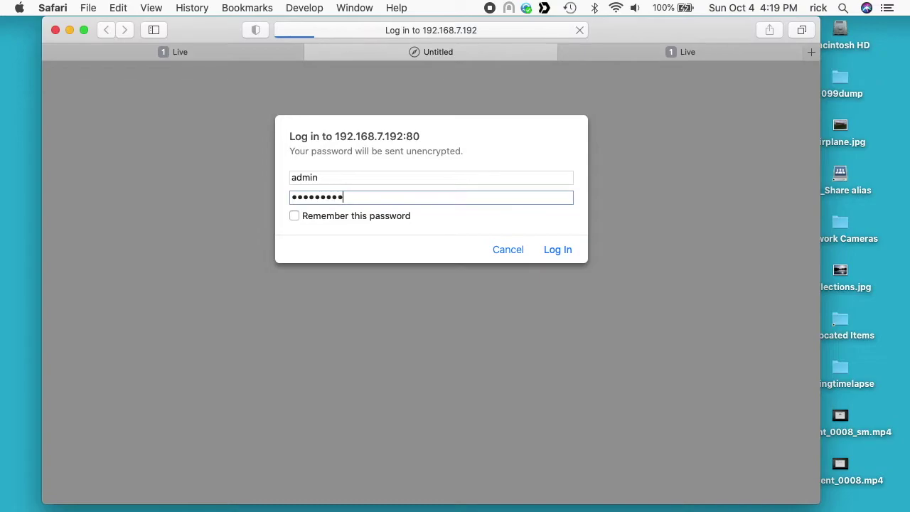
key("Return")
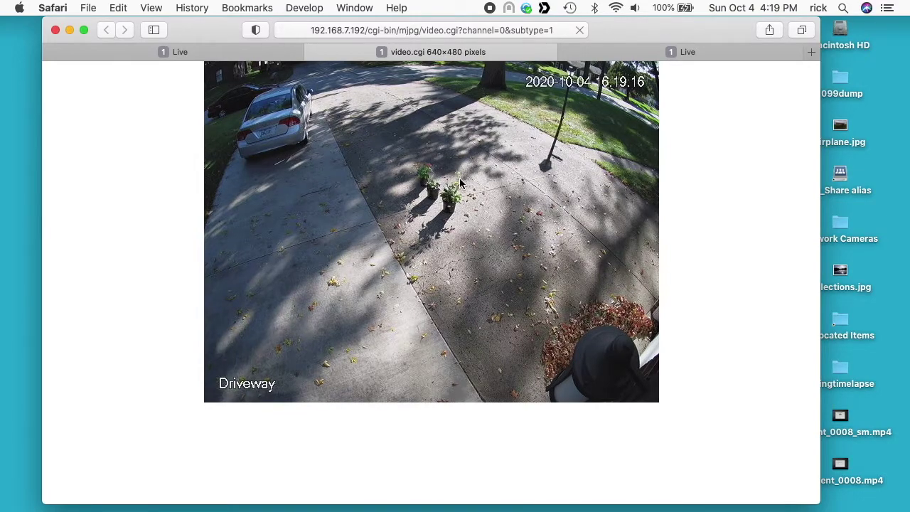
- Switch back to the 192.168.7.192 camera's Live tab
left_click(249, 54)
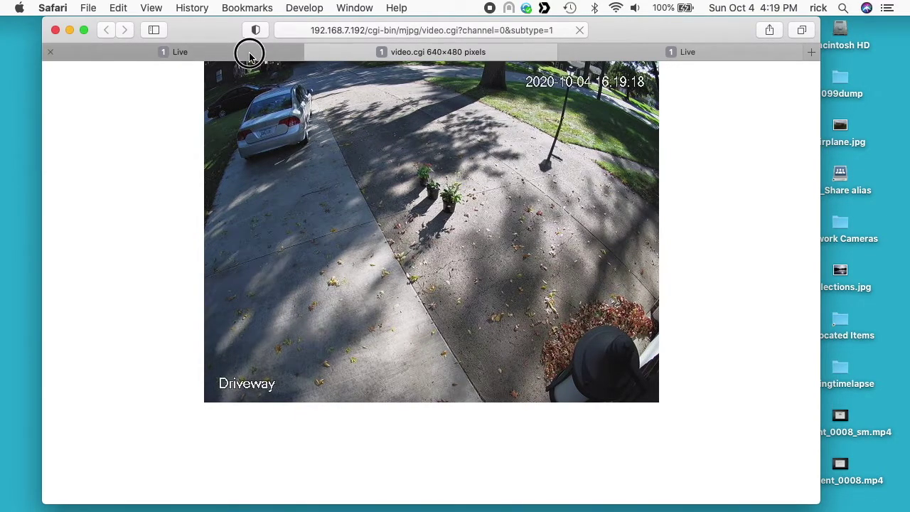
- Reset Sub Stream 1 to defaults, switch it to MJPEG, and save (640*480, 5 fps, 512 Kb/S)
left_click(701, 81)
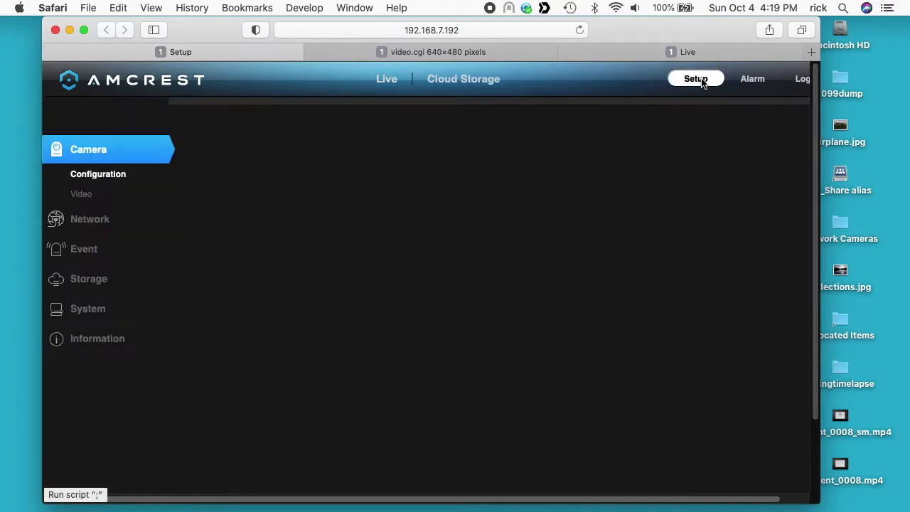
left_click(89, 201)
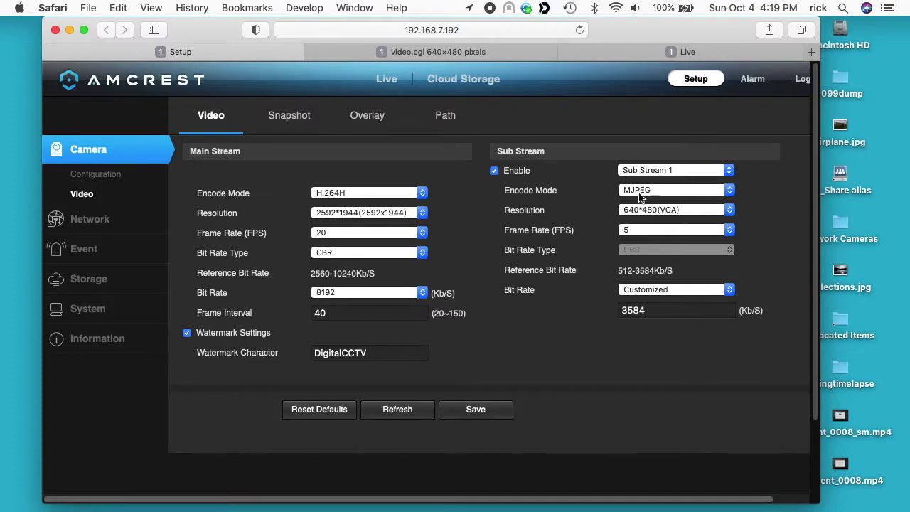
left_click(662, 294)
left_click(662, 292)
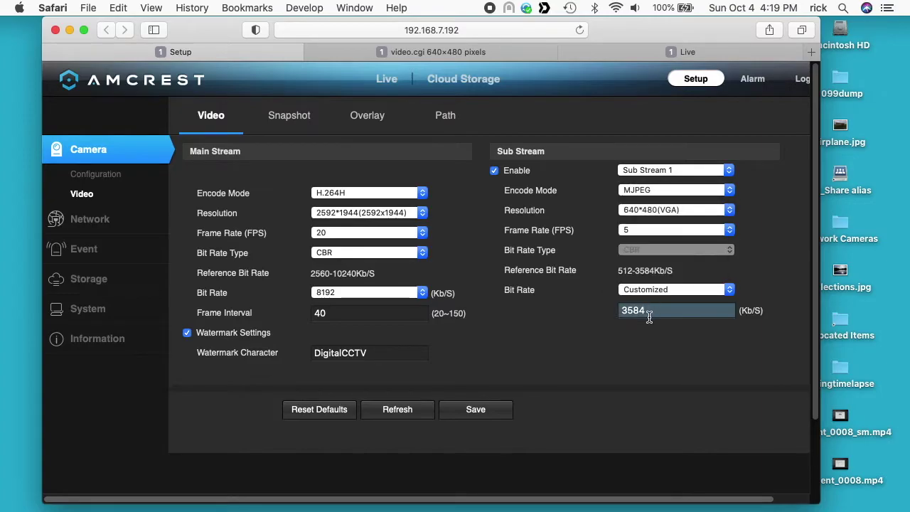
left_click(331, 411)
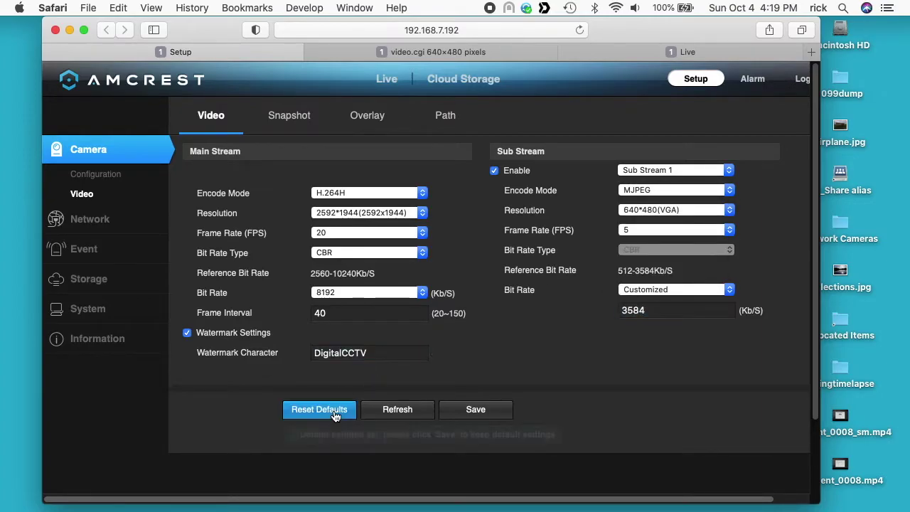
left_click(635, 190)
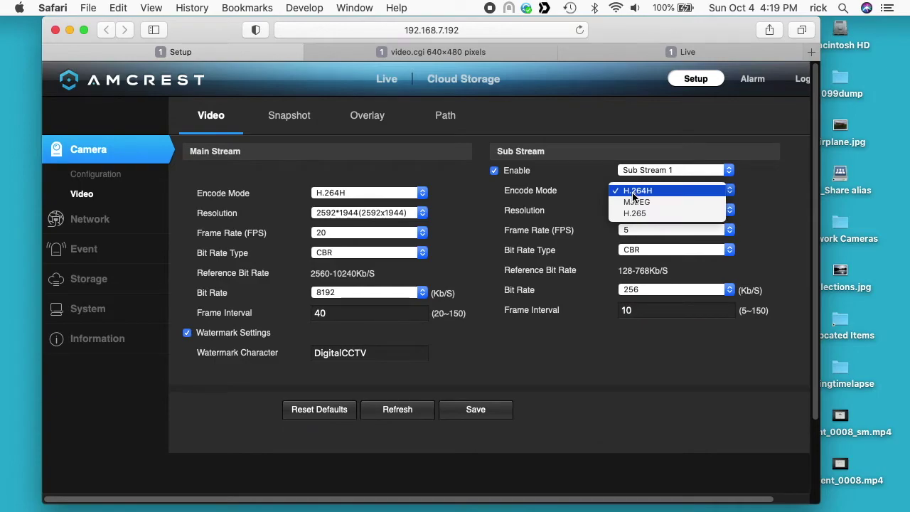
left_click(636, 204)
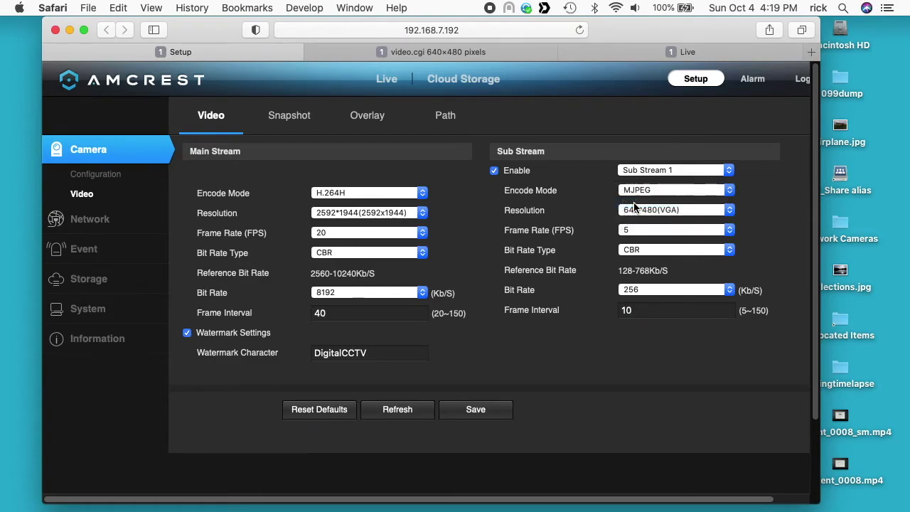
left_click(484, 411)
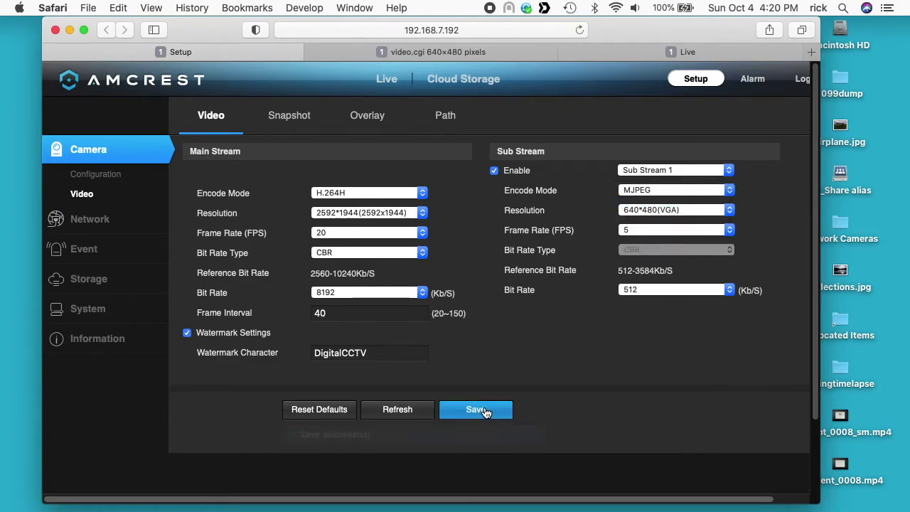
- Return to the Driveway video.cgi tab and select its stream URL
left_click(679, 52)
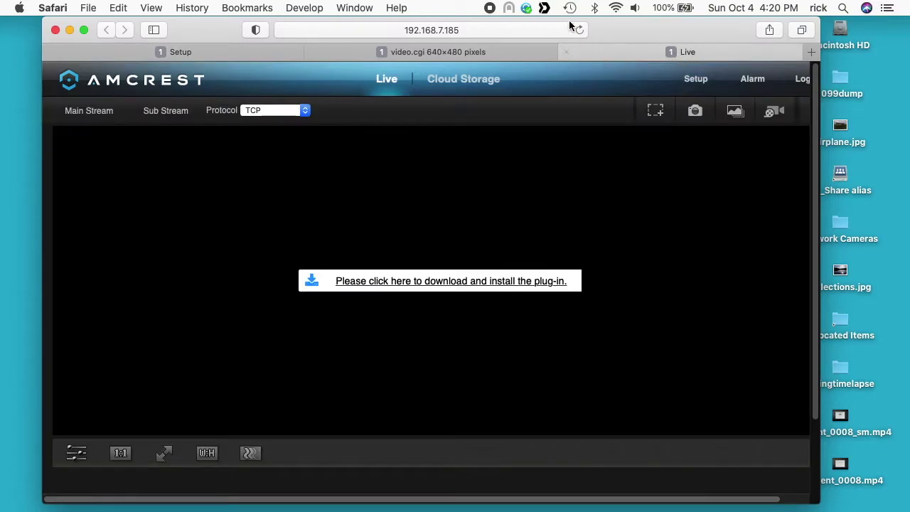
left_click(523, 59)
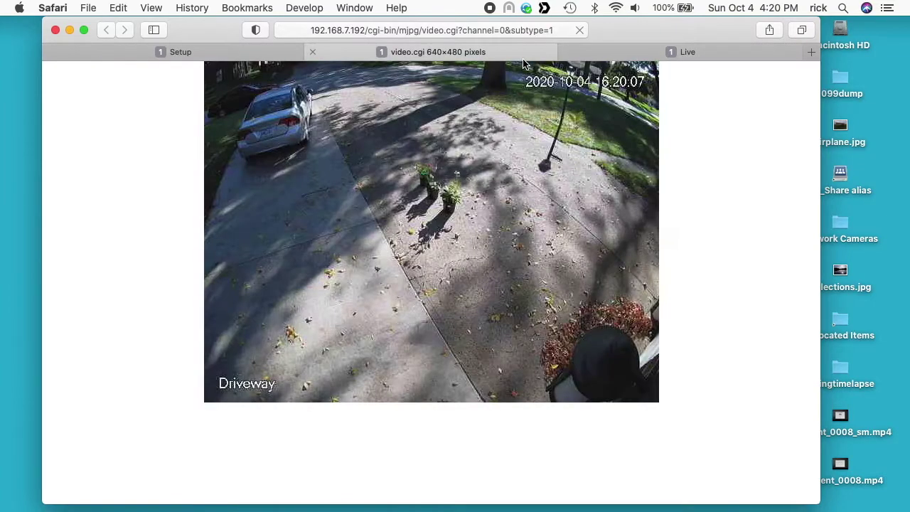
left_click(389, 30)
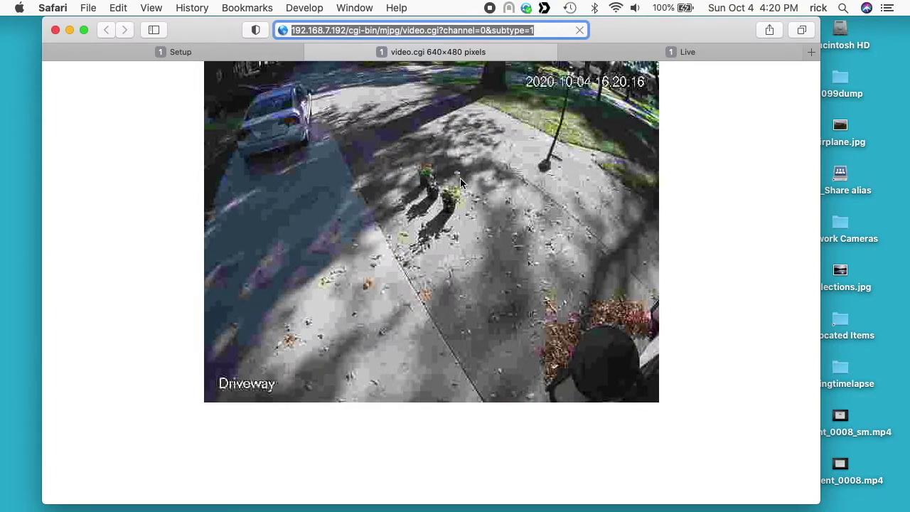
- Save the Sub Stream 1 bit rate as 2048 Kb/S and reload the Driveway stream
left_click(235, 52)
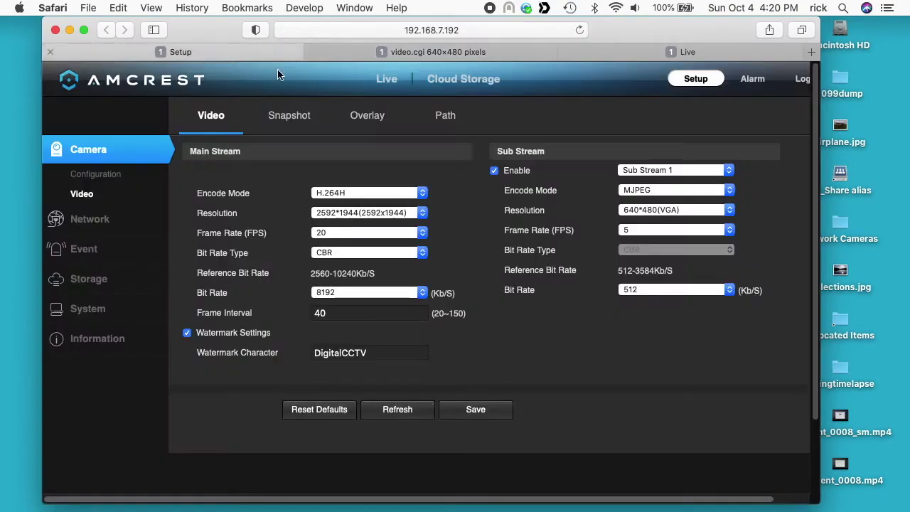
left_click(664, 294)
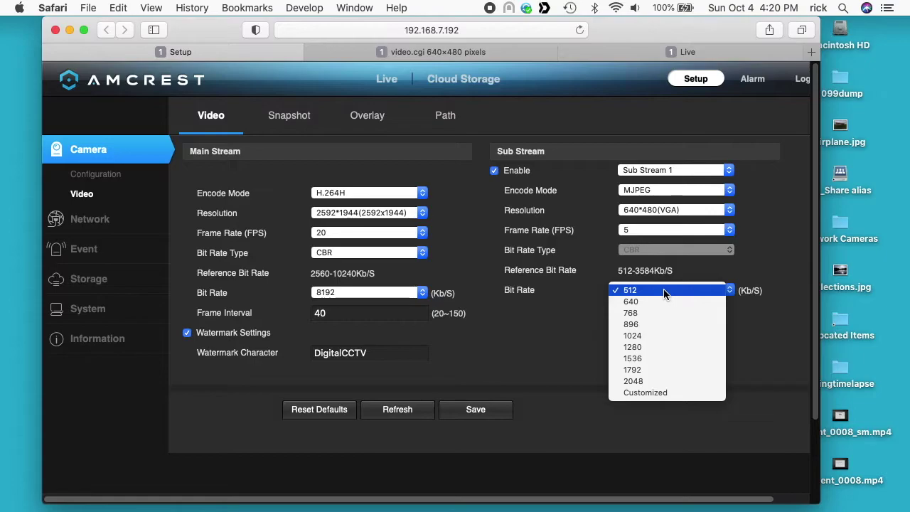
left_click(674, 381)
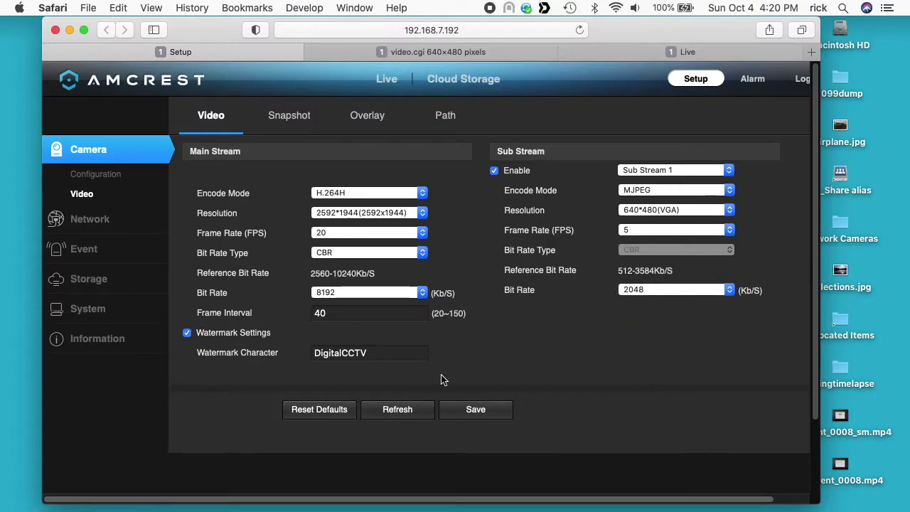
left_click(488, 417)
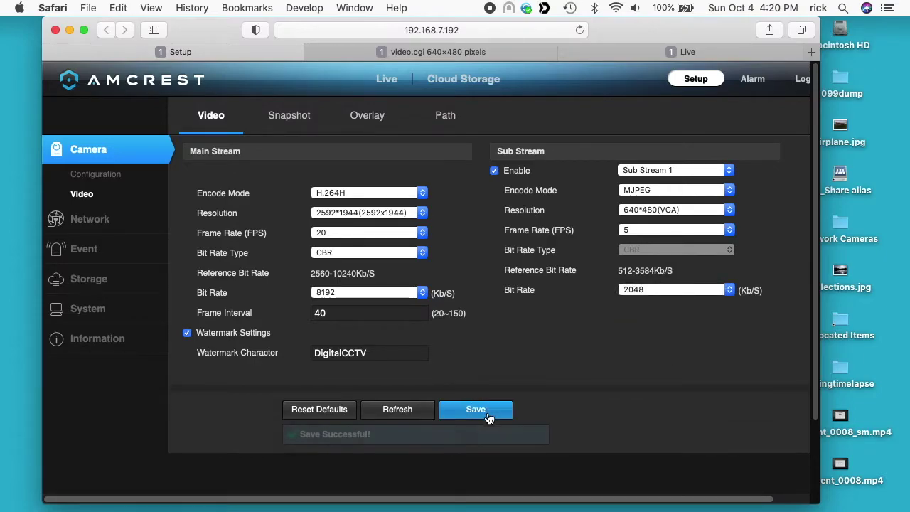
left_click(404, 52)
key("super+r")
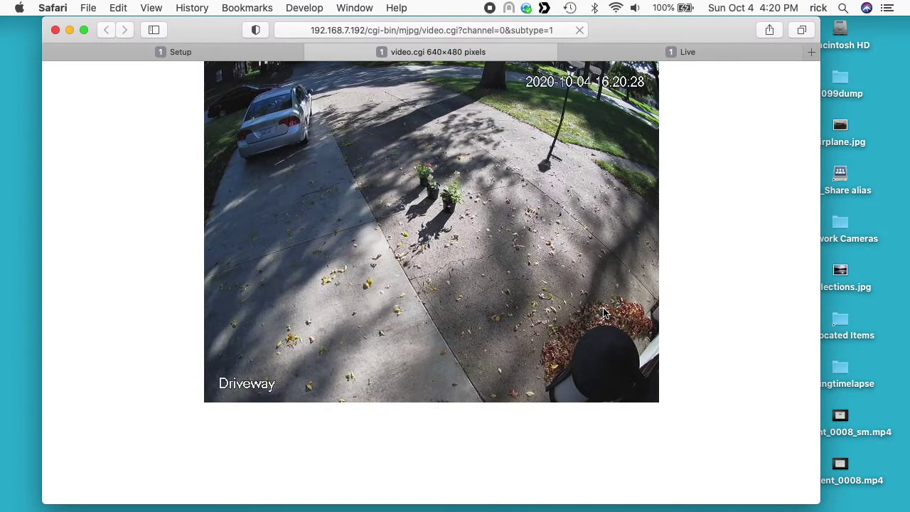
- Open Setup > Camera > Video for the 192.168.7.185 camera
left_click(716, 53)
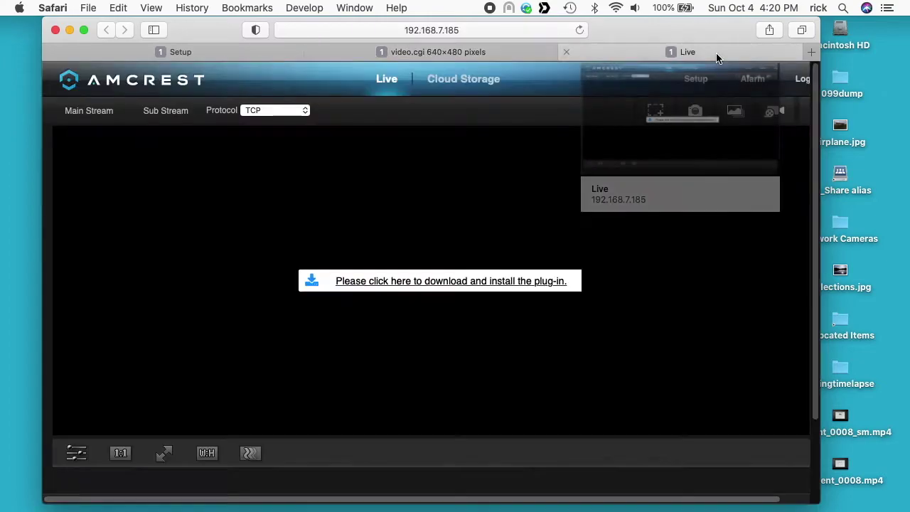
left_click(697, 79)
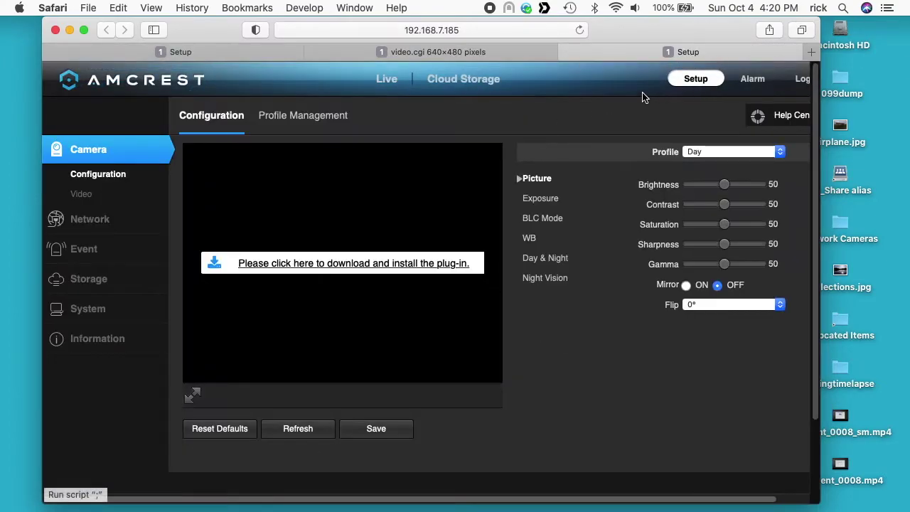
left_click(82, 194)
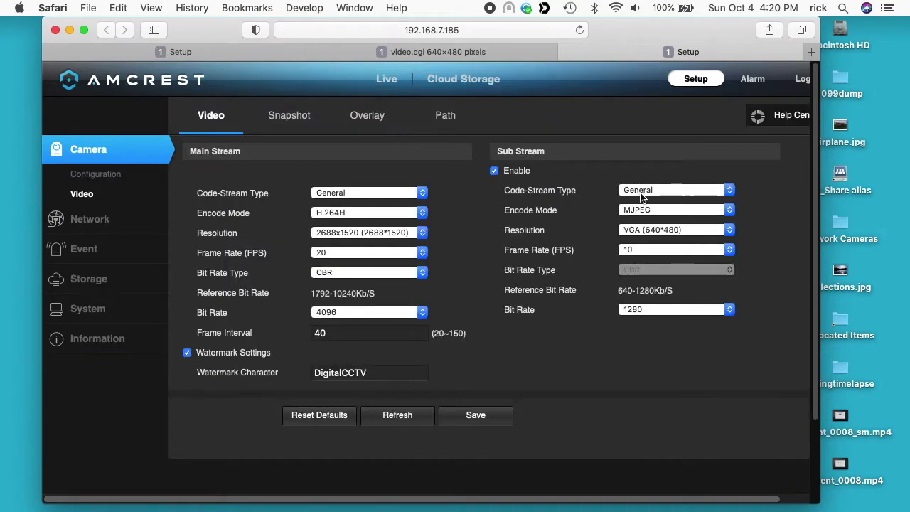
- Copy the 192.168.7.185 sub-stream URL from the TextEdit note
key("ctrl+Up")
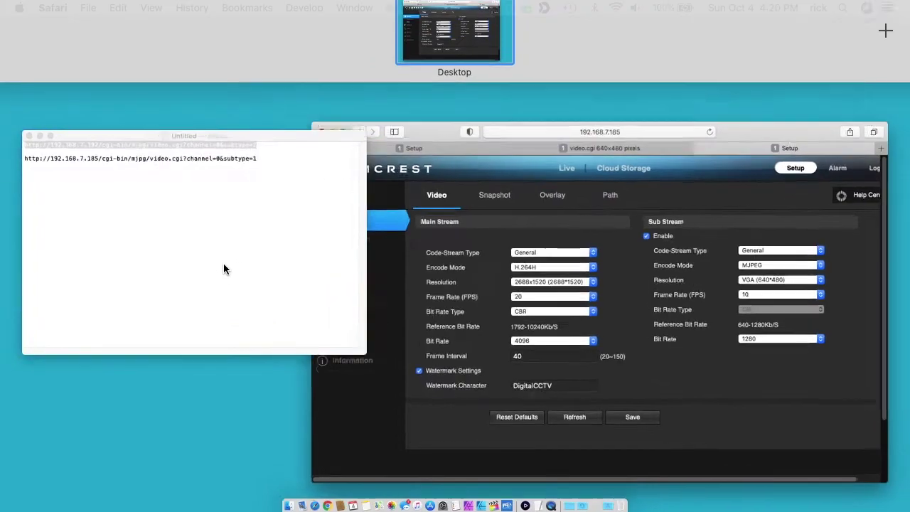
left_click(223, 269)
triple_click(196, 151)
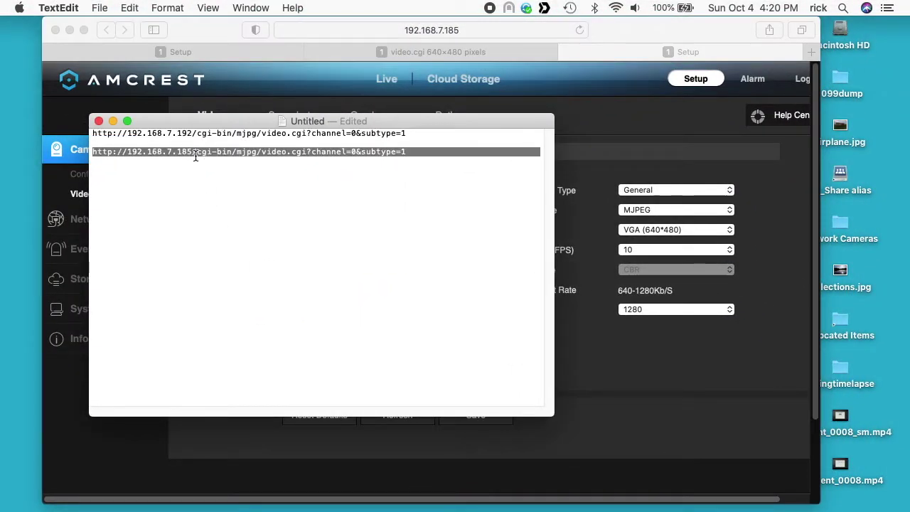
key("super+c")
left_click(688, 32)
- Load the 192.168.7.185 video.cgi stream URL in a new tab
key("super+t")
key("super+v")
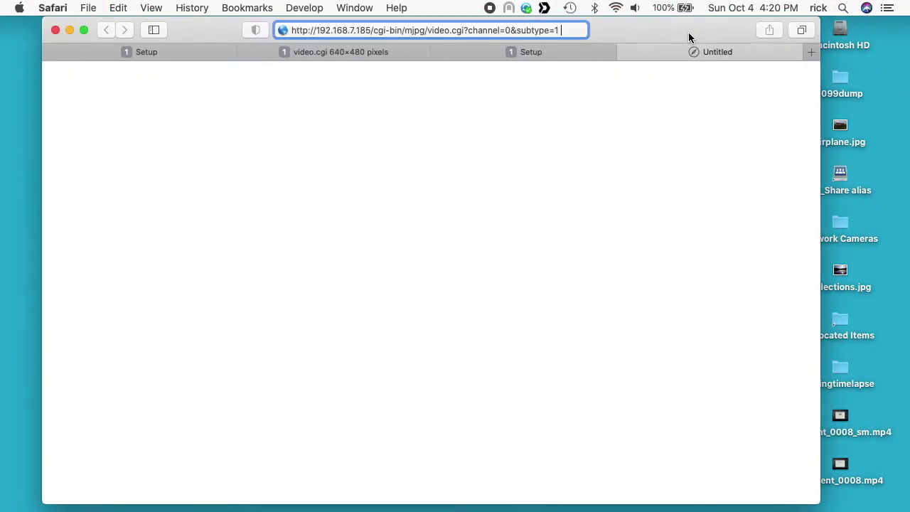
key("Return")
- Sign in as admin with the camera password to play the SkyCam sub-stream
key("Tab")
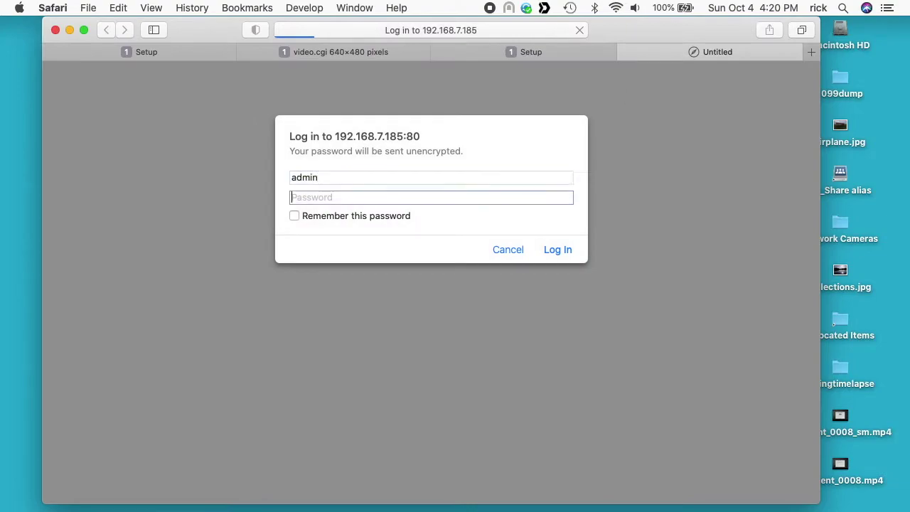
key("Return")
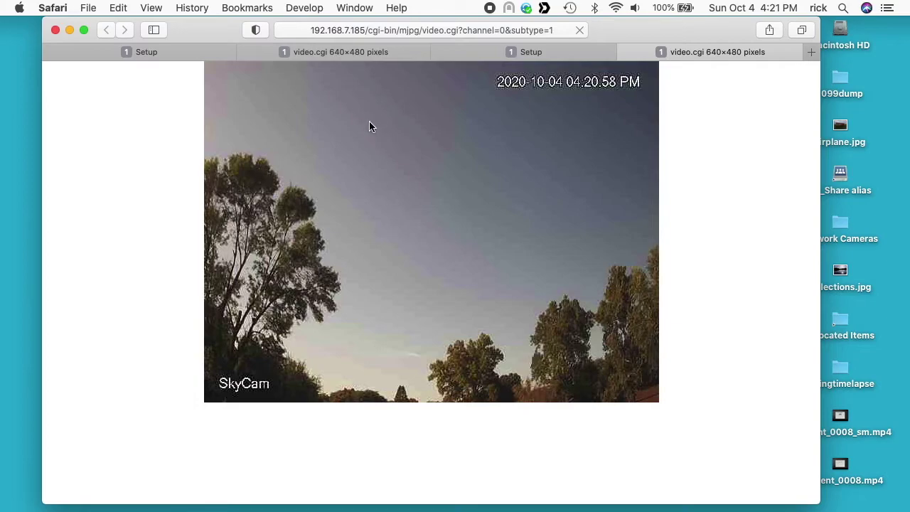
- Save a customized sub-stream bit rate of 2000 (shown as 1280) and check the SkyCam stream
left_click(541, 52)
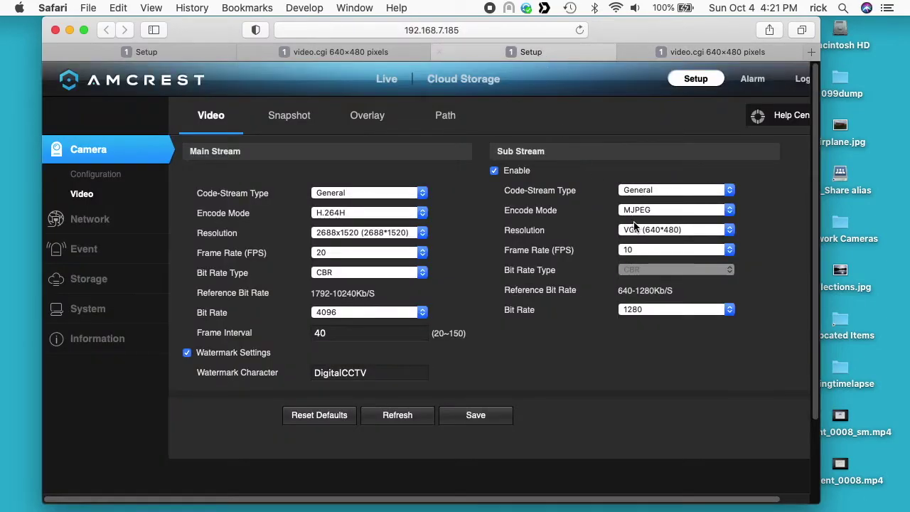
left_click(657, 310)
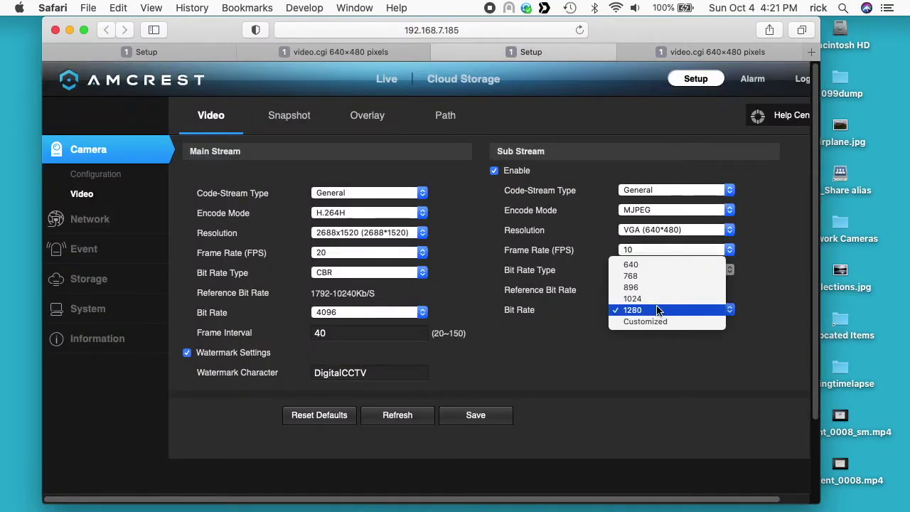
left_click(656, 321)
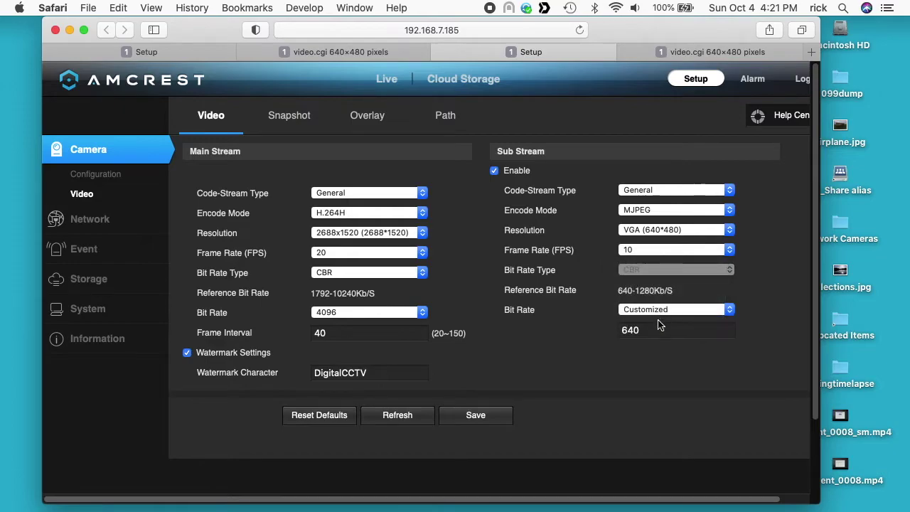
left_click(656, 331)
type("200")
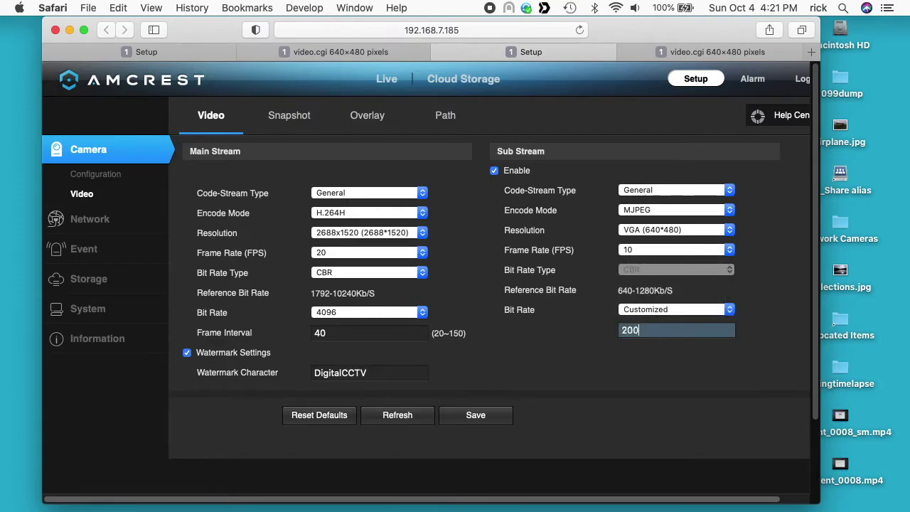
type("0")
left_click(477, 416)
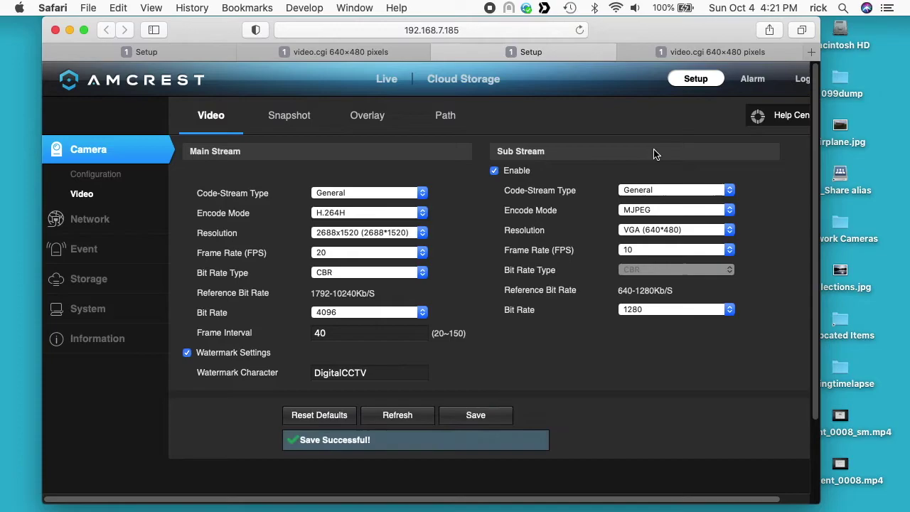
left_click(692, 52)
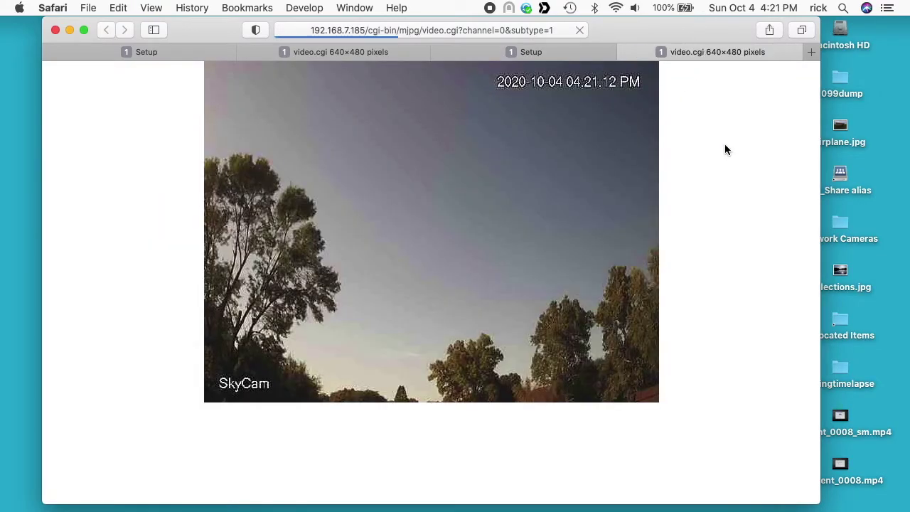
- Save SkyCam's sub-stream frame rate as 4 FPS, leaving the bit rate unchanged, then return to the stream view
left_click(557, 51)
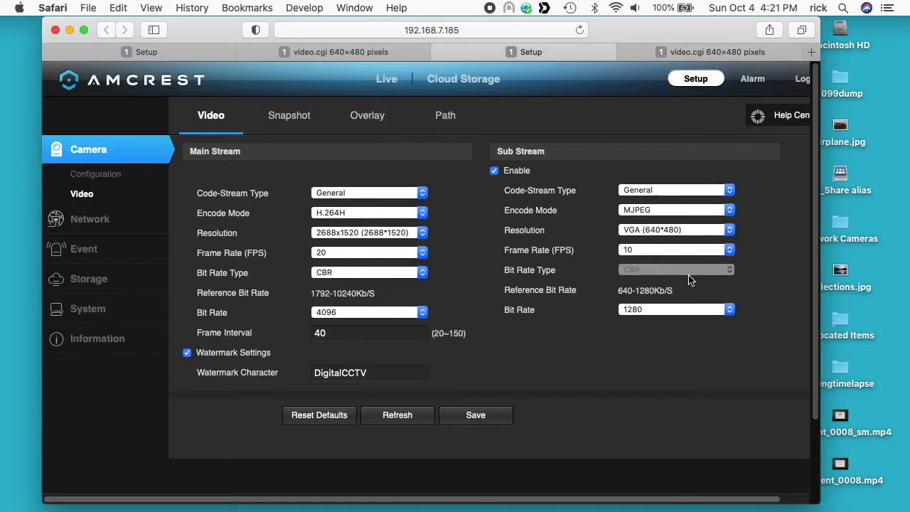
left_click(670, 311)
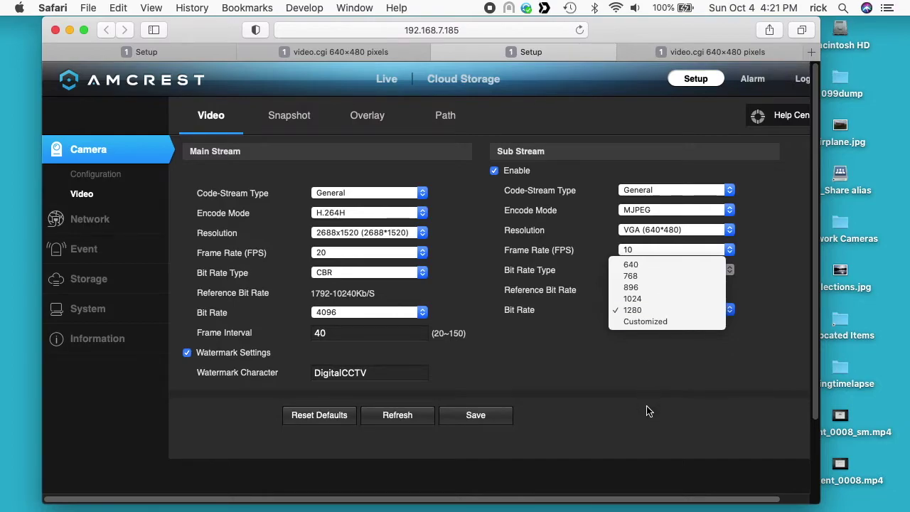
left_click(671, 359)
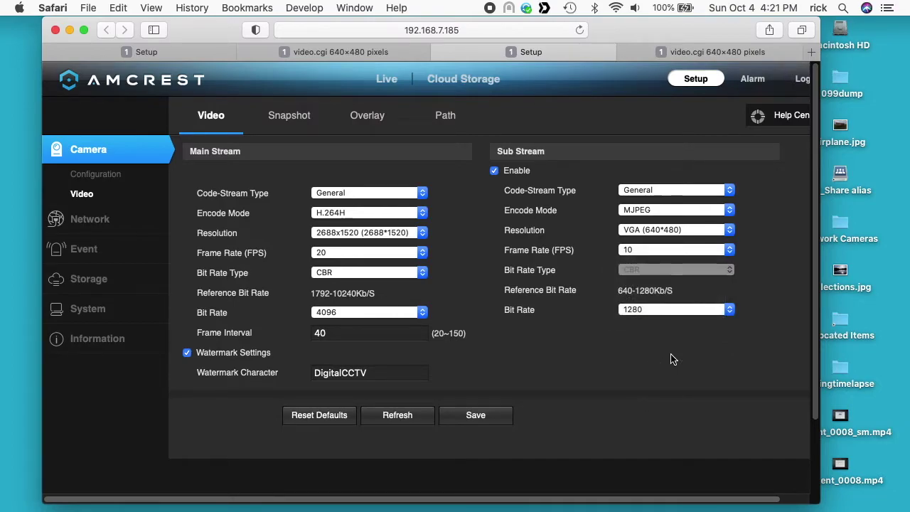
left_click(708, 252)
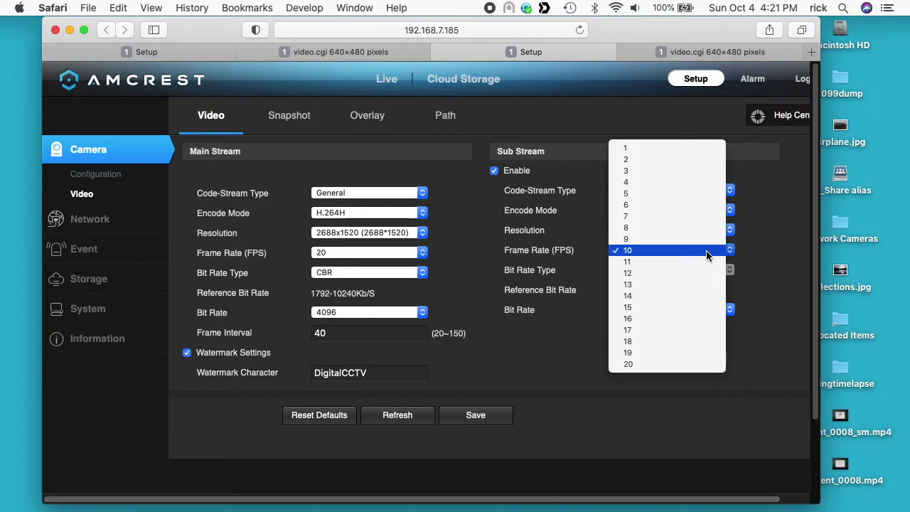
left_click(692, 184)
left_click(474, 418)
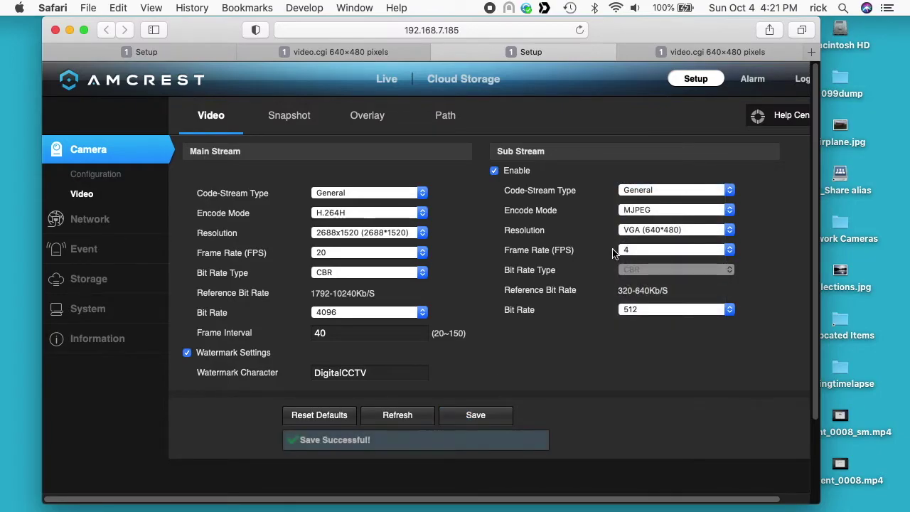
left_click(684, 53)
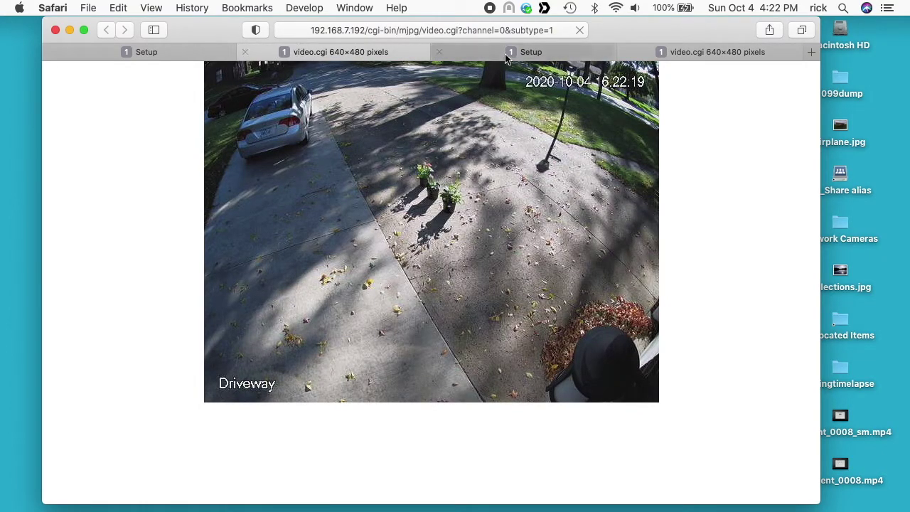
- Reset SkyCam's sub-stream to defaults with MJPEG encoding, save, and view the stream
left_click(522, 51)
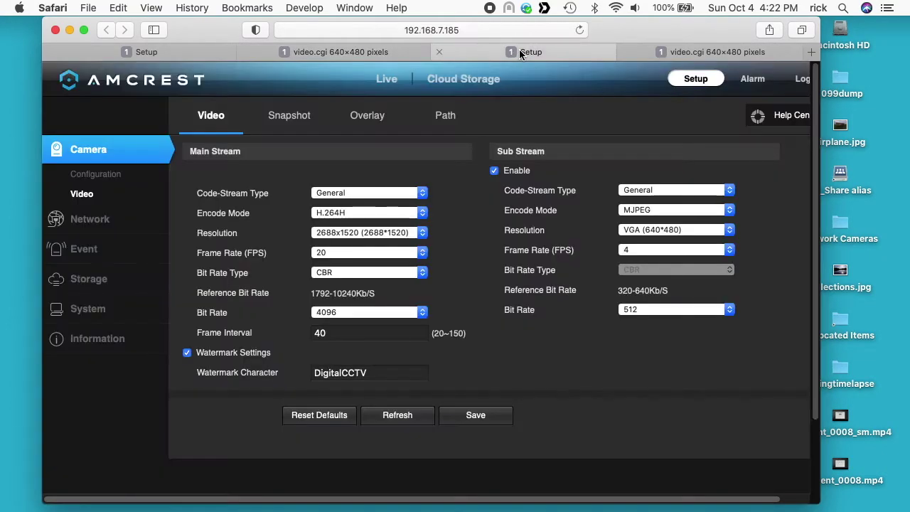
left_click(674, 311)
left_click(320, 415)
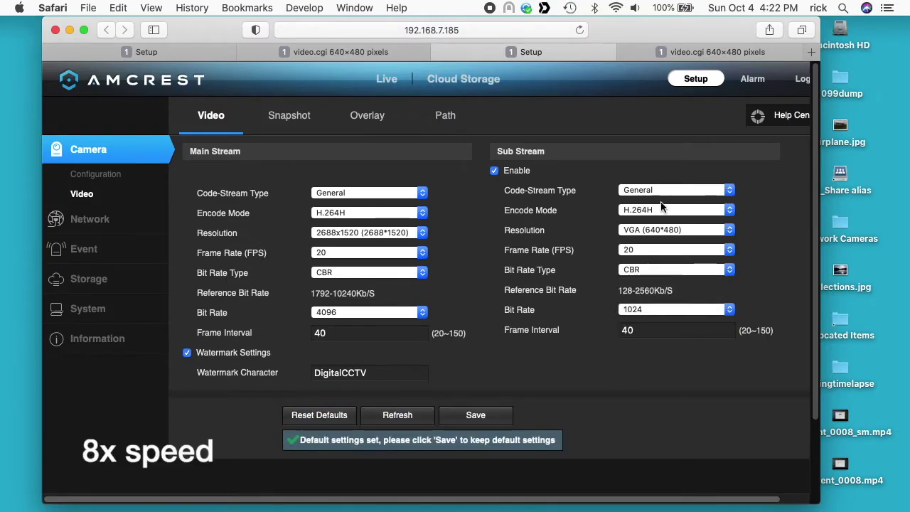
left_click(676, 210)
left_click(639, 233)
left_click(475, 415)
left_click(718, 52)
- Revisit the image and video stream setup pages, then return to the live SkyCam stream
left_click(526, 51)
left_click(95, 174)
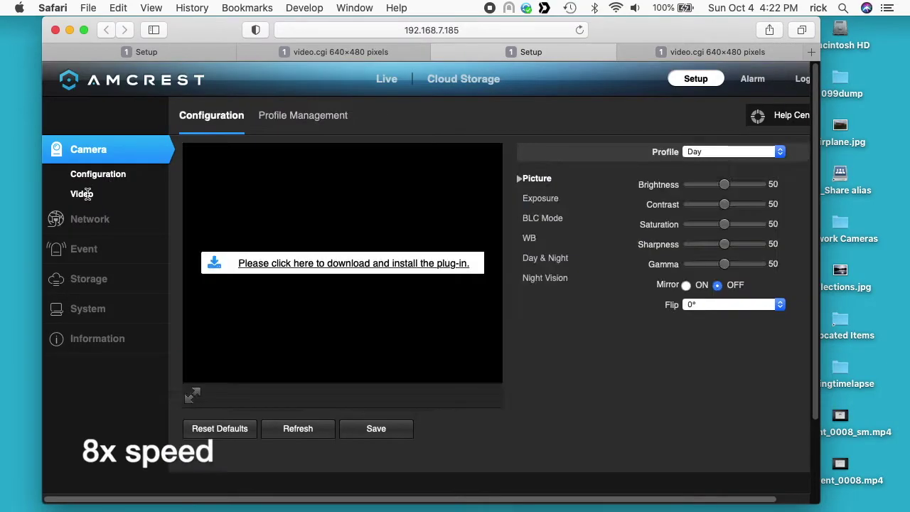
left_click(82, 193)
left_click(717, 52)
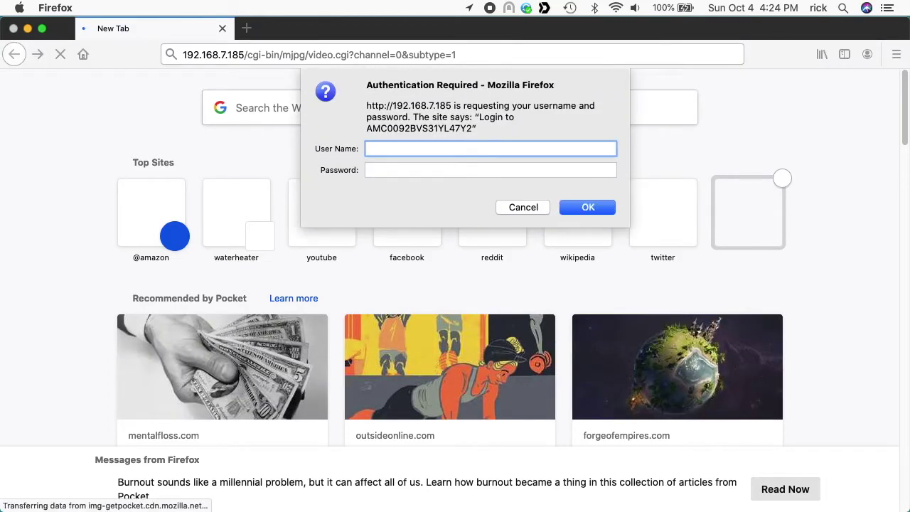
- Log in to Firefox's stream prompt as admin with the camera password, decline saving it, and switch to Chrome
key("Tab")
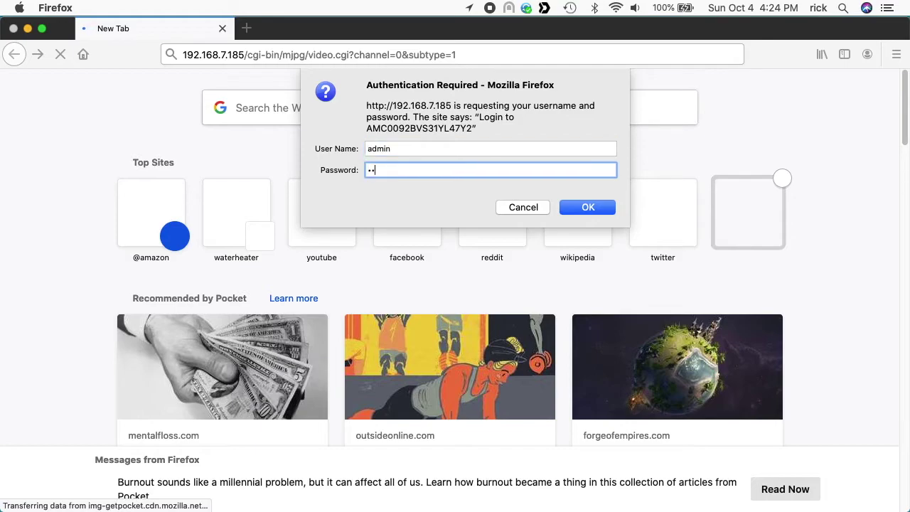
key("Return")
key("Escape")
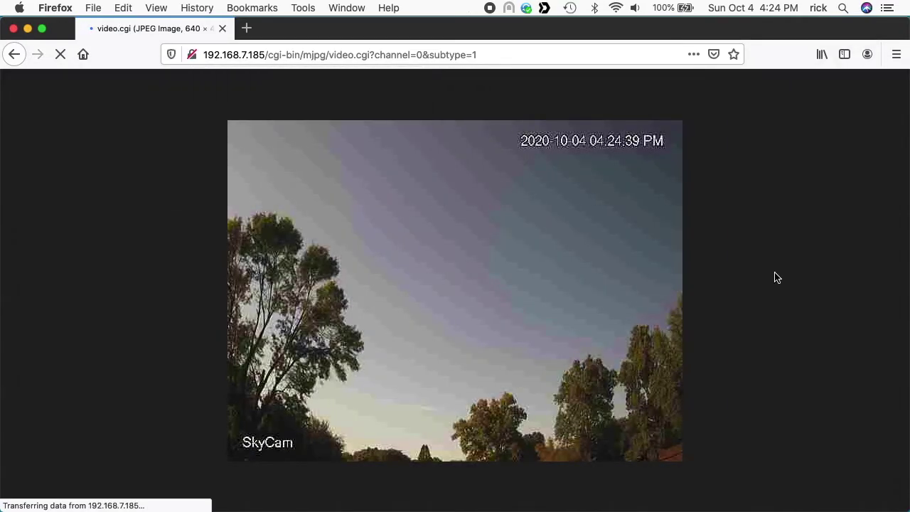
key("super+Tab")
key("super+Tab")
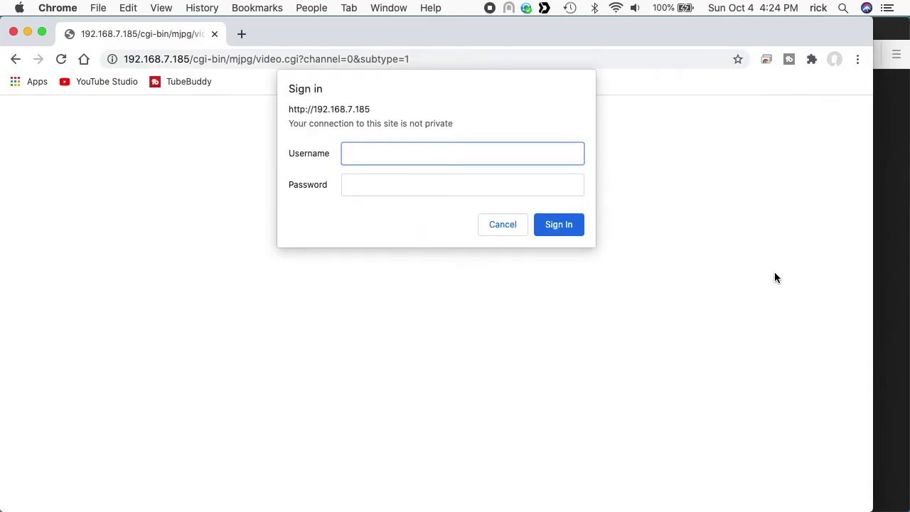
- Sign in to Chrome's prompt as admin with the camera password to load the 192.168.7.185 sub-stream
key("Tab")
key("Return")
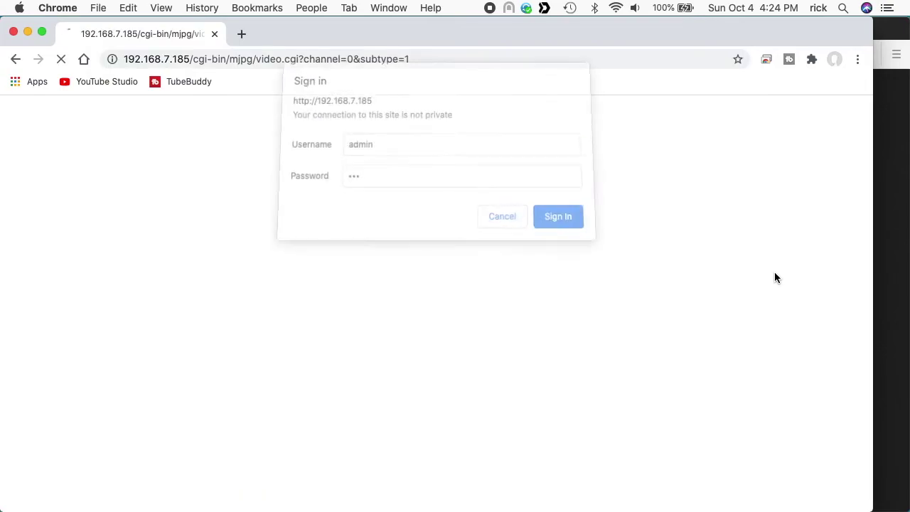